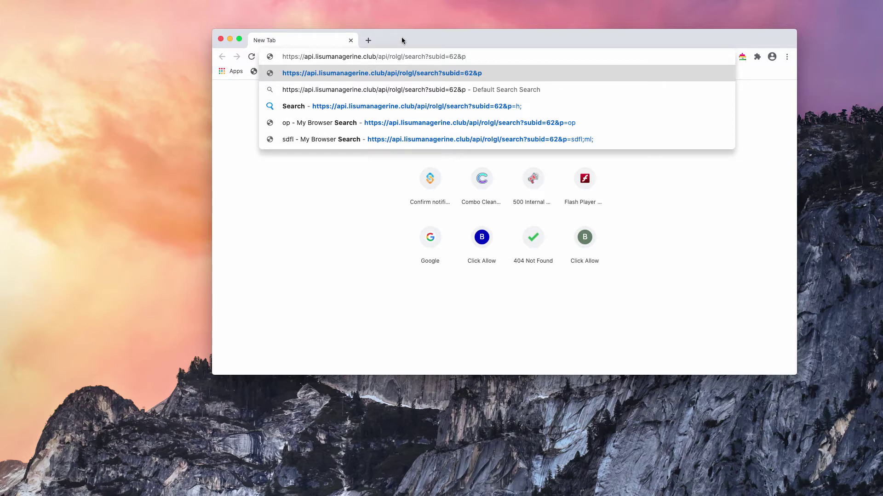
# Step: Search 'virus' in a second new tab and inspect the My Browser Search results address
pyautogui.click(368, 40)
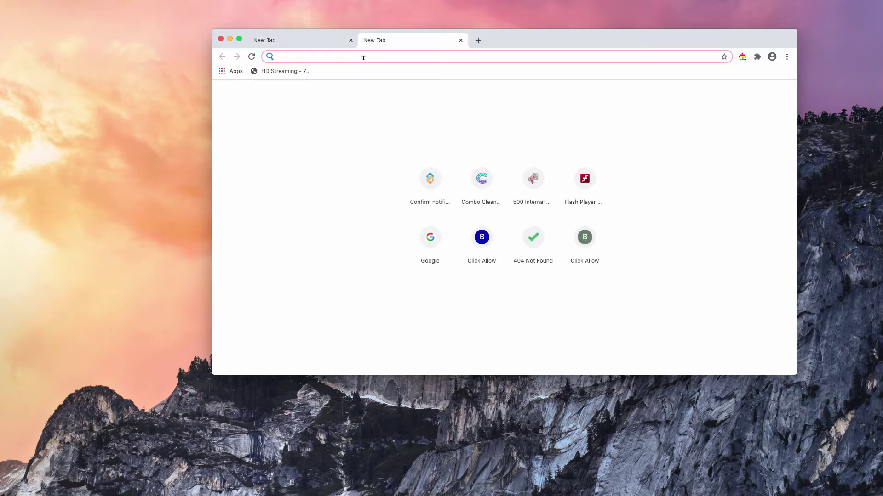
pyautogui.write('virus')
pyautogui.press('Return')
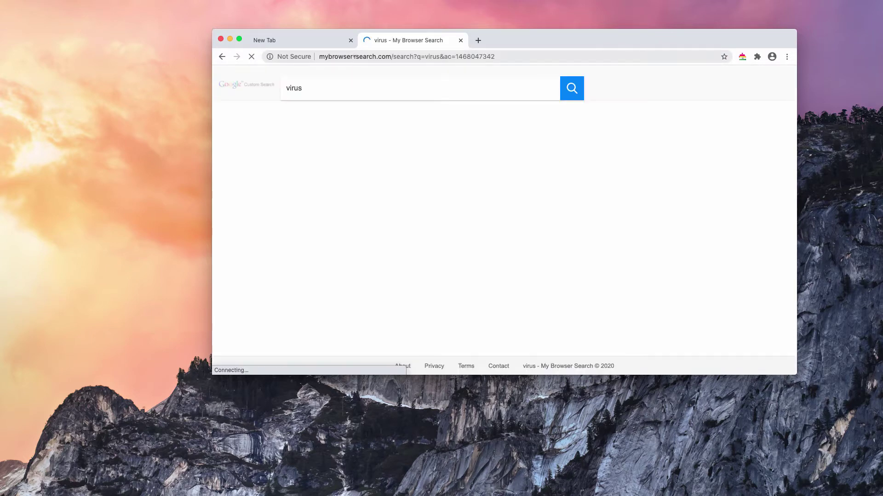
pyautogui.moveTo(391, 57); pyautogui.dragTo(328, 57)
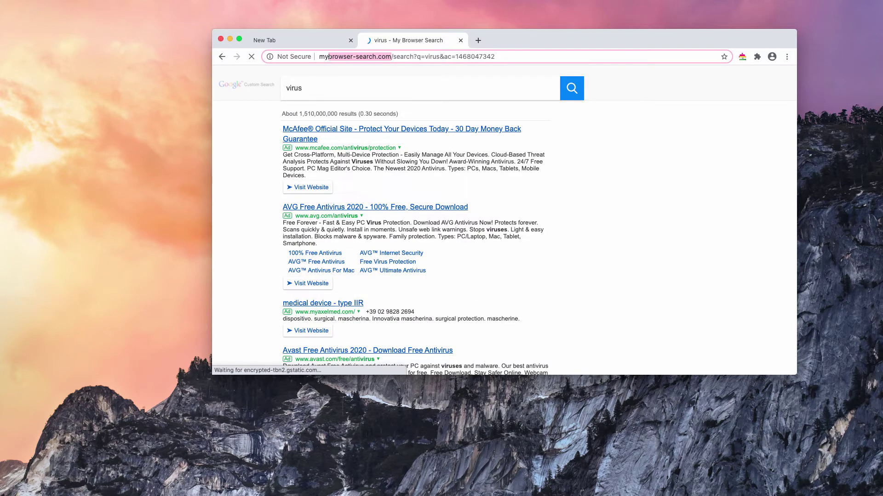
pyautogui.click(325, 57)
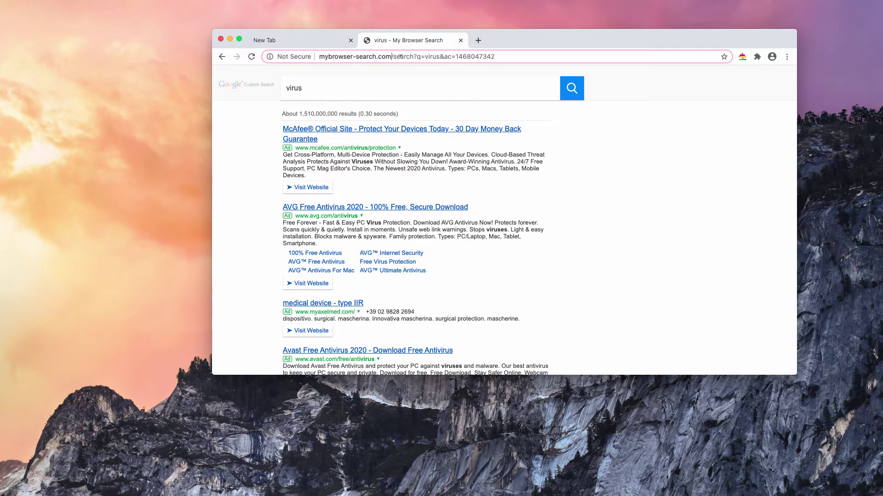
pyautogui.click(727, 174)
pyautogui.scroll(-1, 713, 167)
pyautogui.moveTo(538, 44); pyautogui.dragTo(537, 44)
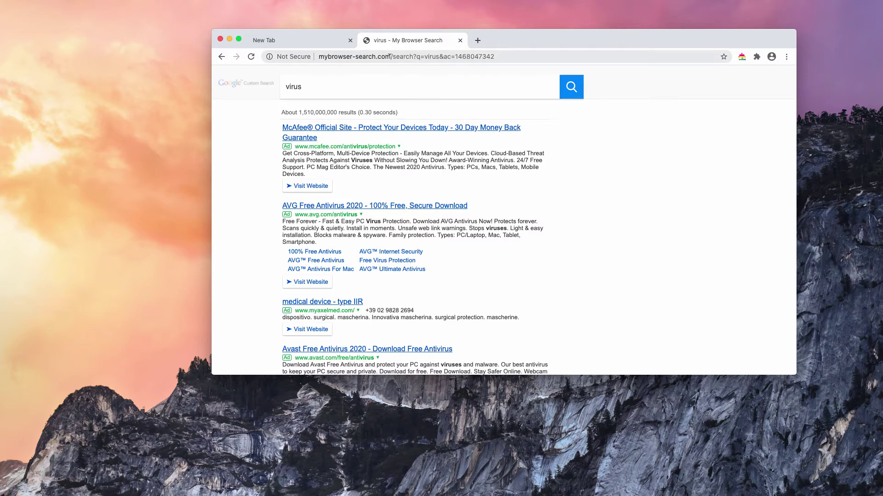
# Step: Open a third tab with 'api' entered, then bring up Chrome's main menu
pyautogui.click(477, 41)
pyautogui.write('a')
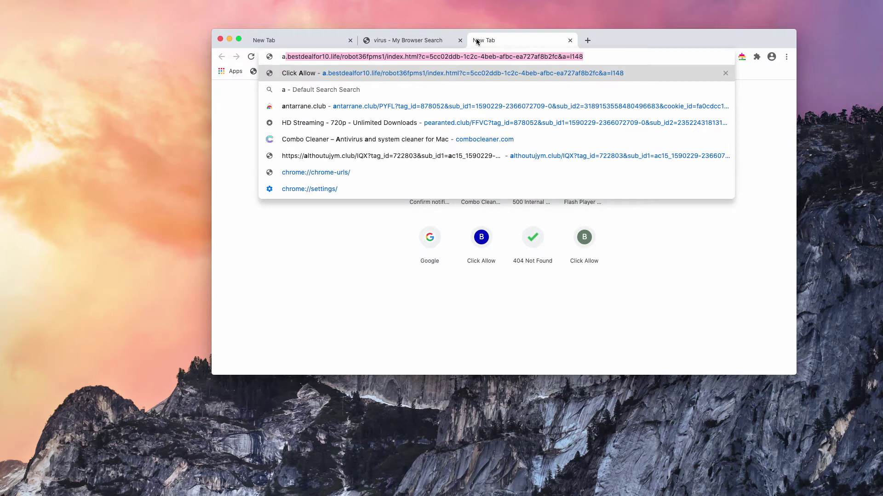
pyautogui.write('pi')
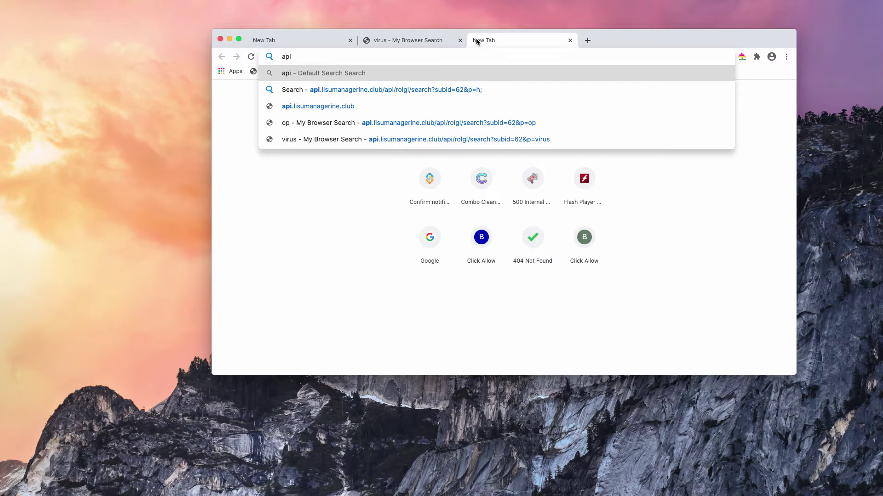
pyautogui.click(786, 58)
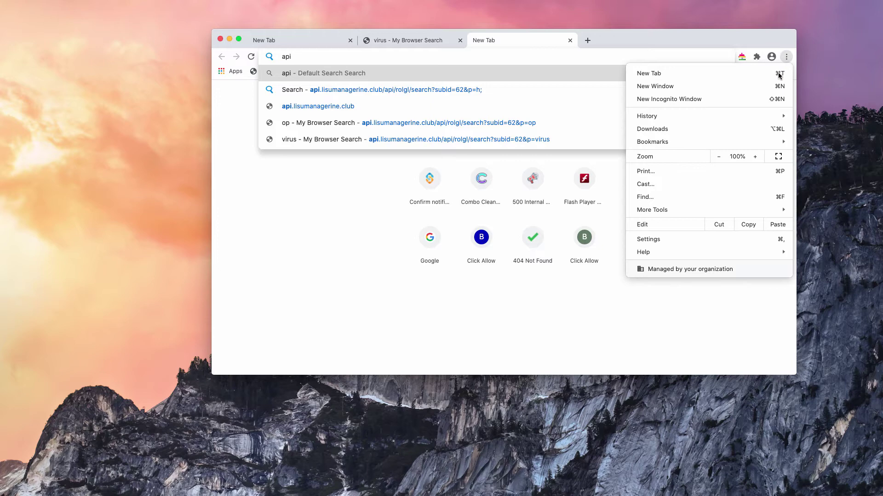
pyautogui.moveTo(666, 210)
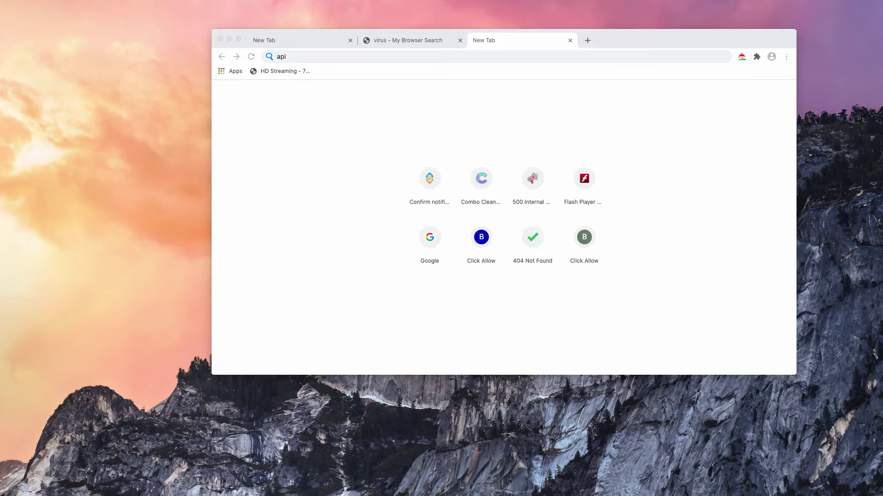
pyautogui.press('super+shift+c')
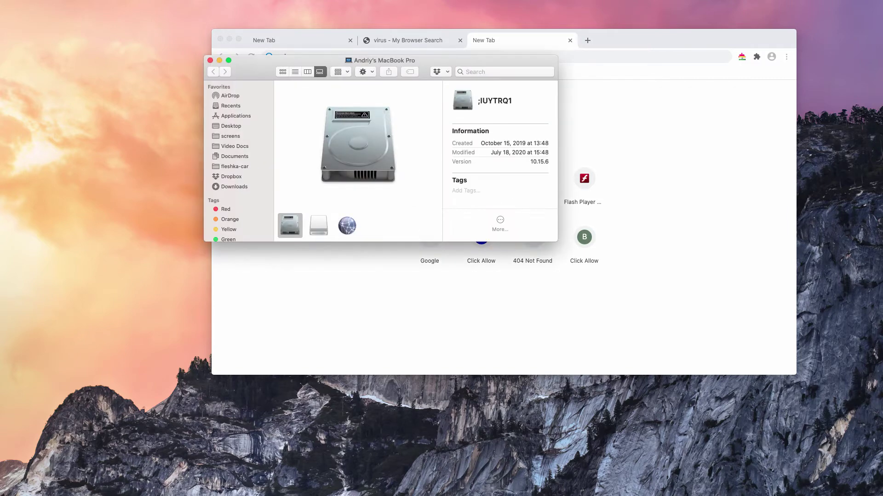
pyautogui.click(241, 117)
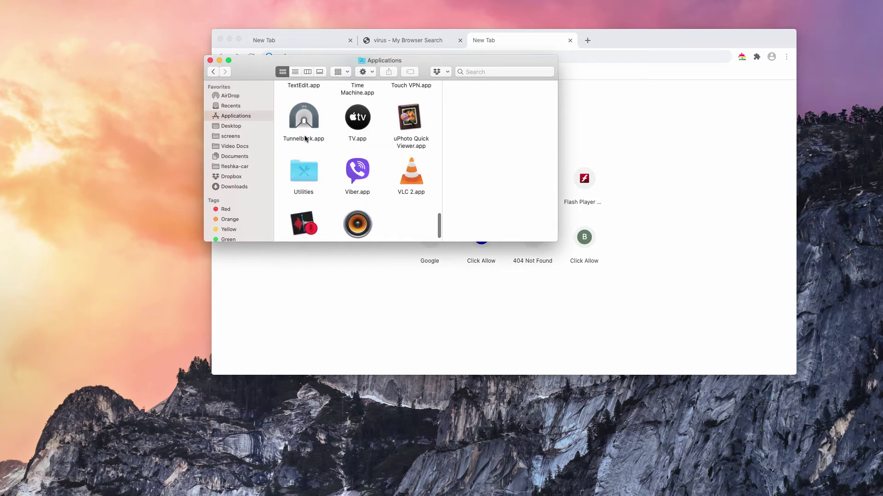
pyautogui.scroll(2, 437, 218)
pyautogui.moveTo(438, 217); pyautogui.dragTo(420, 197)
pyautogui.scroll(-5, 420, 196)
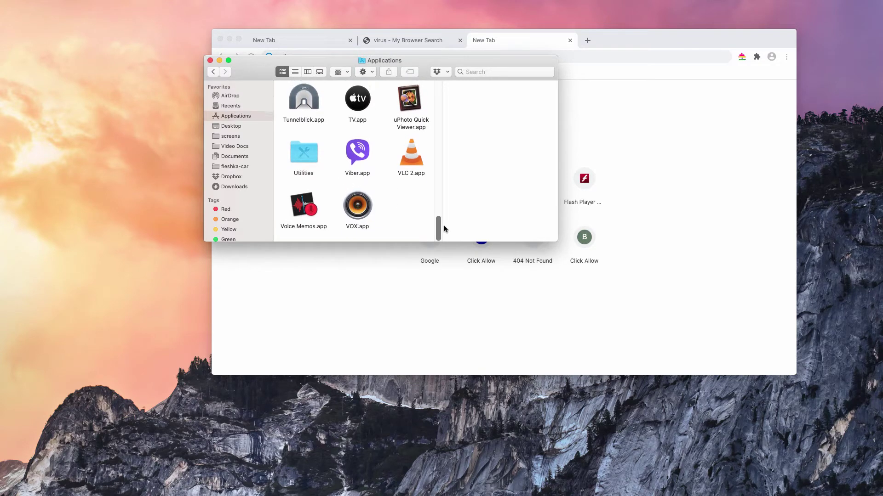
pyautogui.moveTo(438, 227); pyautogui.dragTo(440, 219)
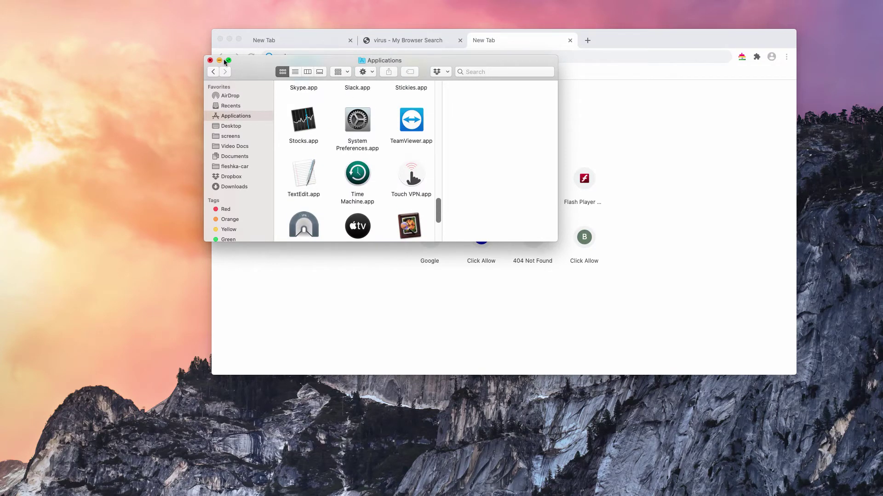
pyautogui.click(210, 60)
# Step: Review Chrome's installed extensions through the main menu, then close the Extensions page
pyautogui.click(734, 102)
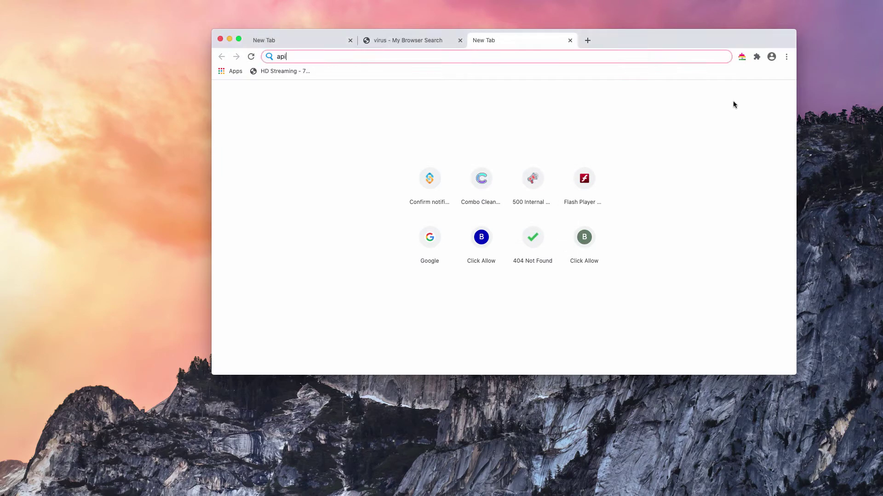
pyautogui.click(786, 56)
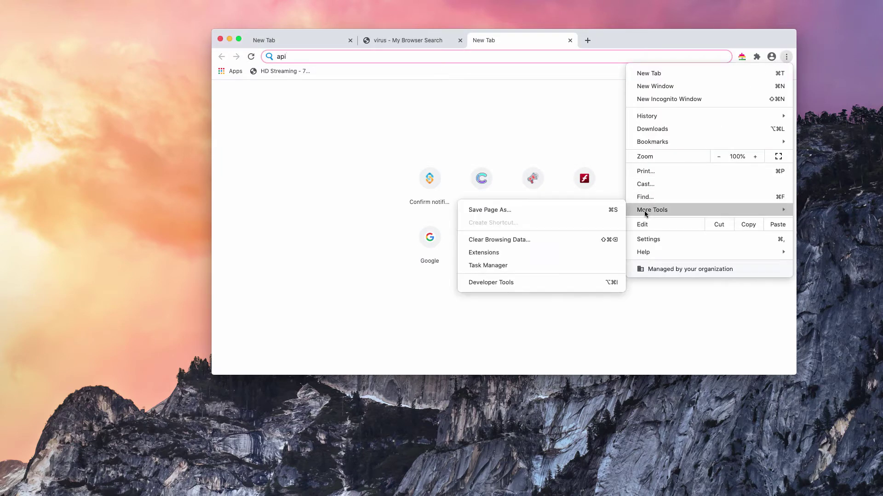
pyautogui.click(512, 253)
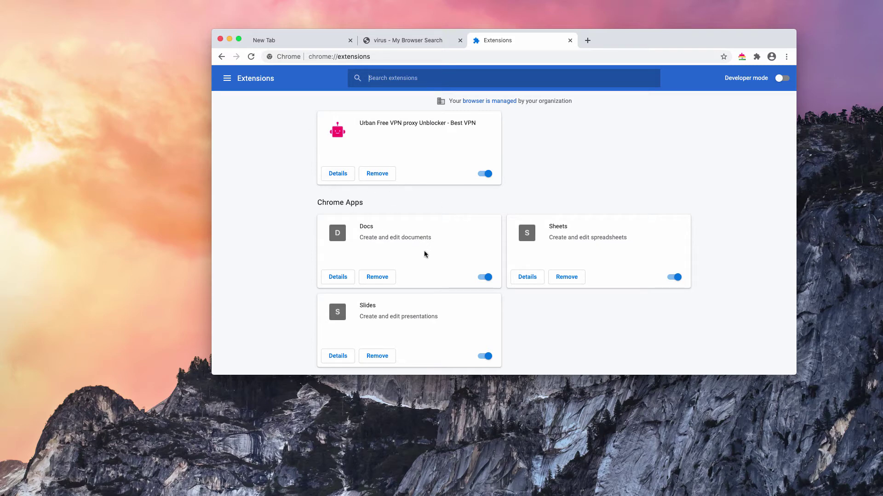
pyautogui.click(570, 41)
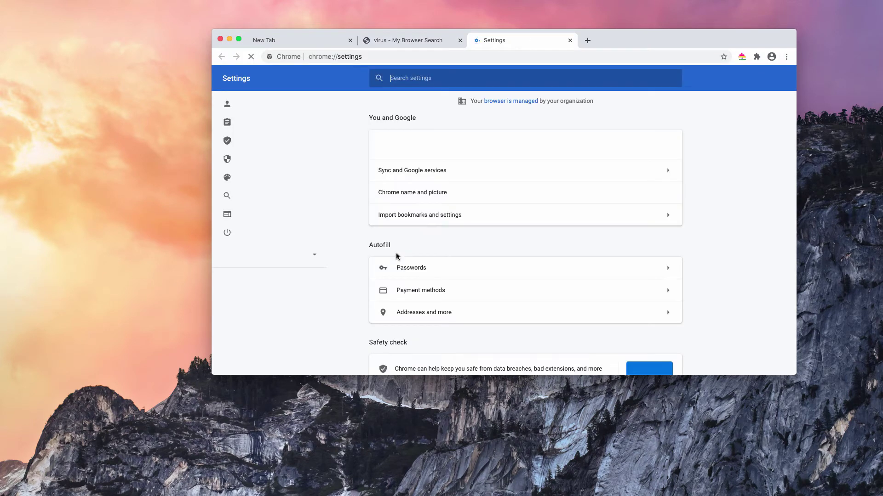
# Step: Scroll the Settings page and go to Manage search engines
pyautogui.scroll(-6, 396, 252)
pyautogui.scroll(-10, 398, 256)
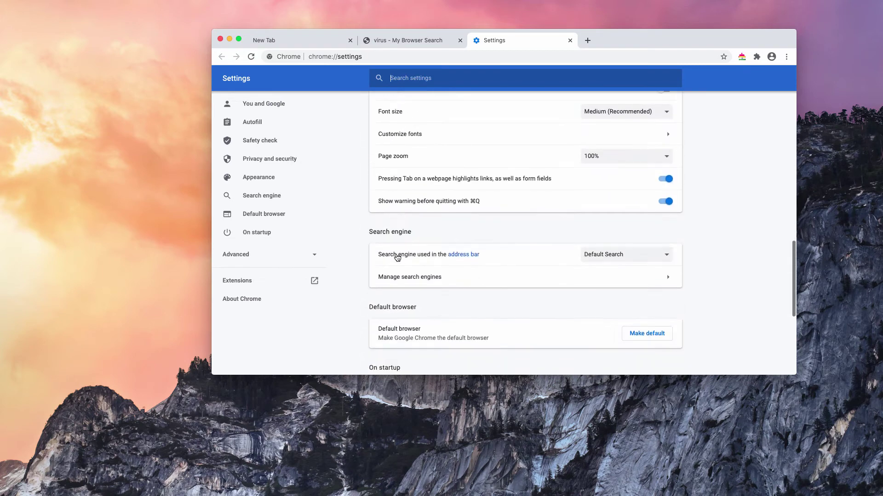
pyautogui.scroll(-3, 397, 255)
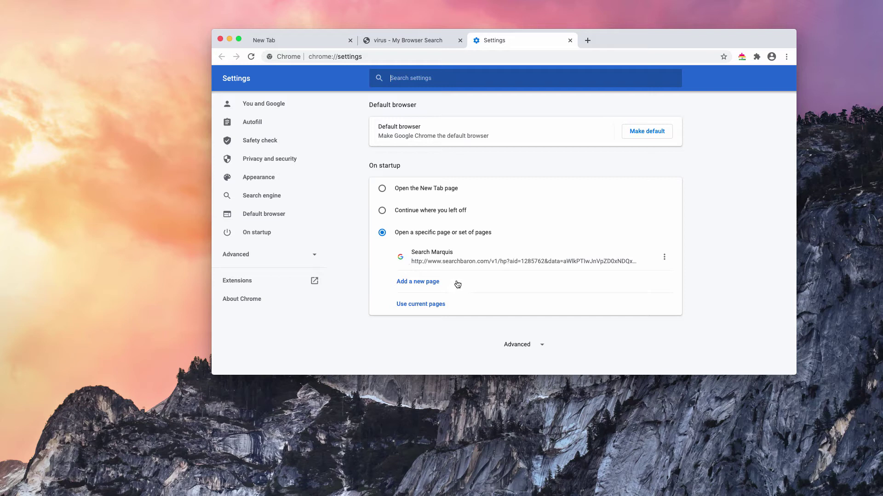
pyautogui.scroll(3, 421, 196)
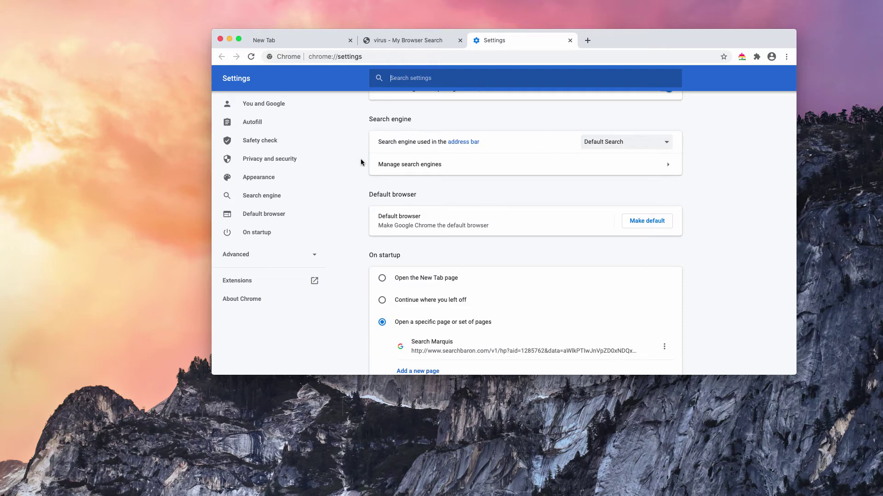
pyautogui.click(638, 172)
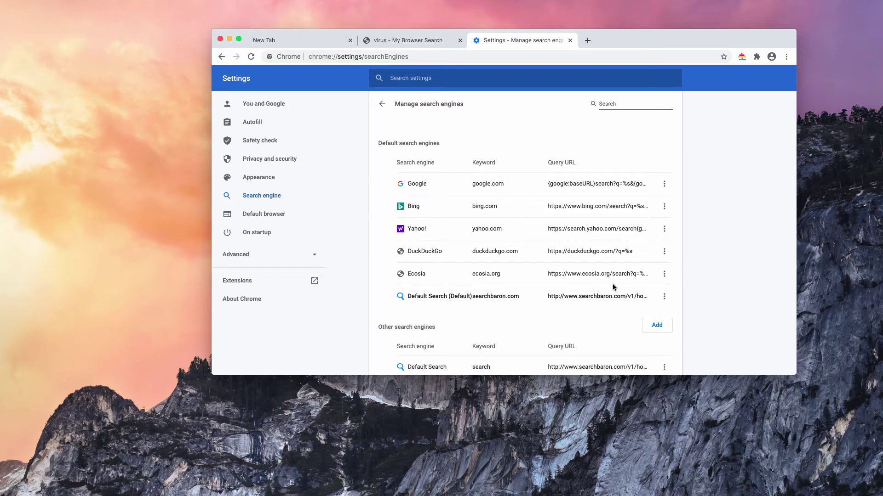
# Step: Make Google the default search engine instead of searchbaron, and close the Settings tab
pyautogui.click(663, 296)
pyautogui.click(663, 184)
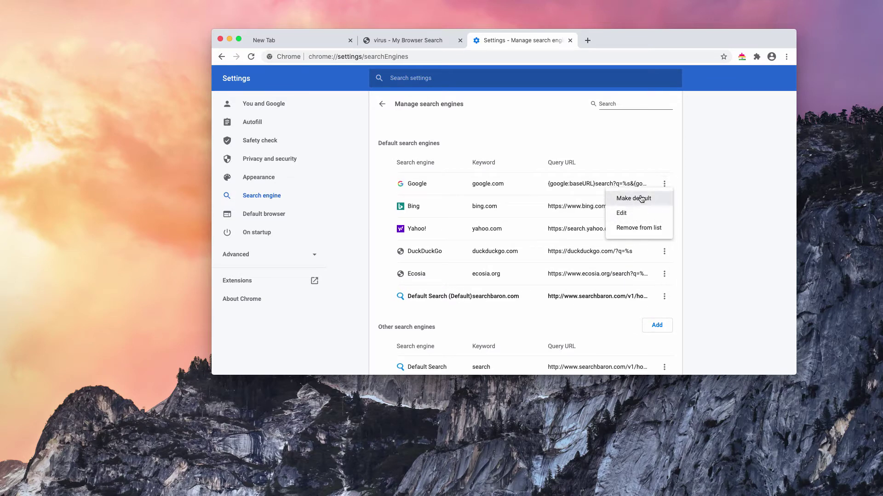
pyautogui.click(642, 199)
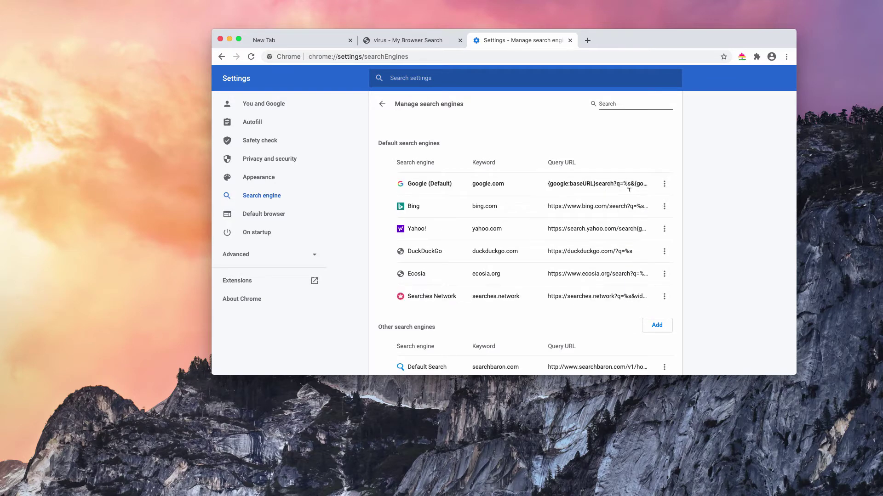
pyautogui.click(570, 40)
# Step: Close the old results tab and test a 'virus' search in a fresh tab
pyautogui.click(460, 40)
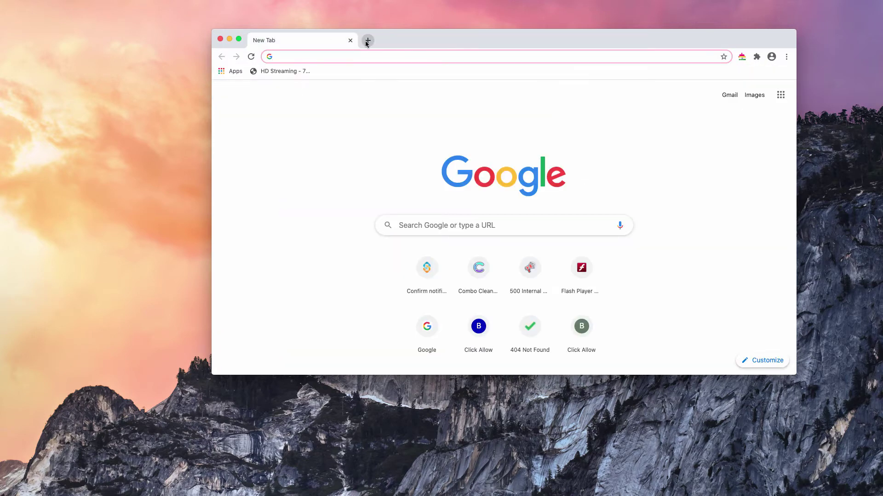
pyautogui.click(369, 40)
pyautogui.write('vir')
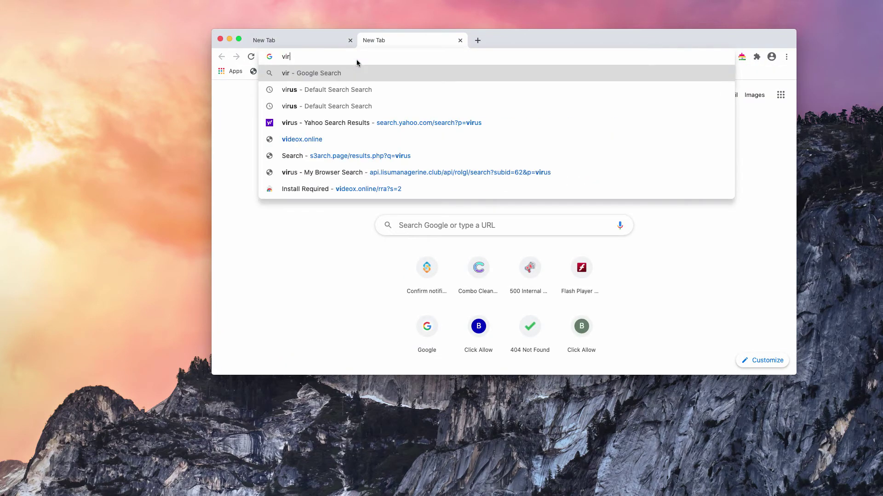
pyautogui.write('us')
pyautogui.press('Return')
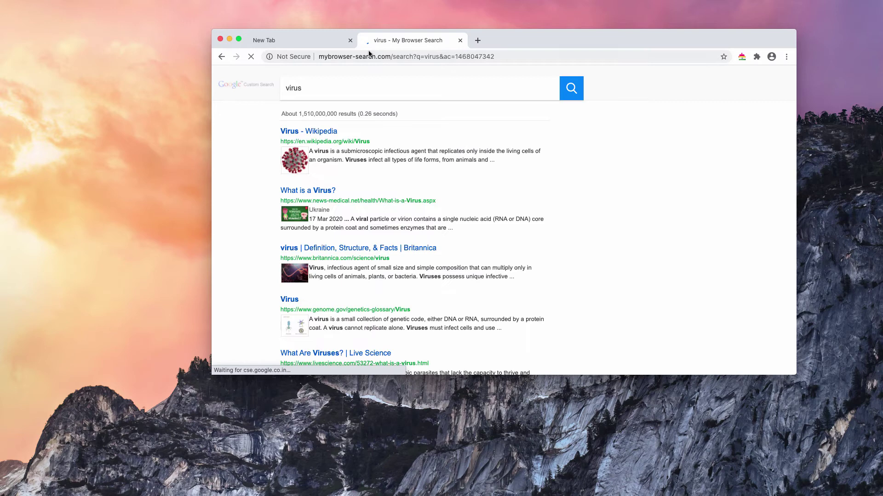
# Step: Replace the My Browser Search address with combocleaner.com and load that site
pyautogui.moveTo(504, 43); pyautogui.dragTo(499, 53)
pyautogui.click(443, 66)
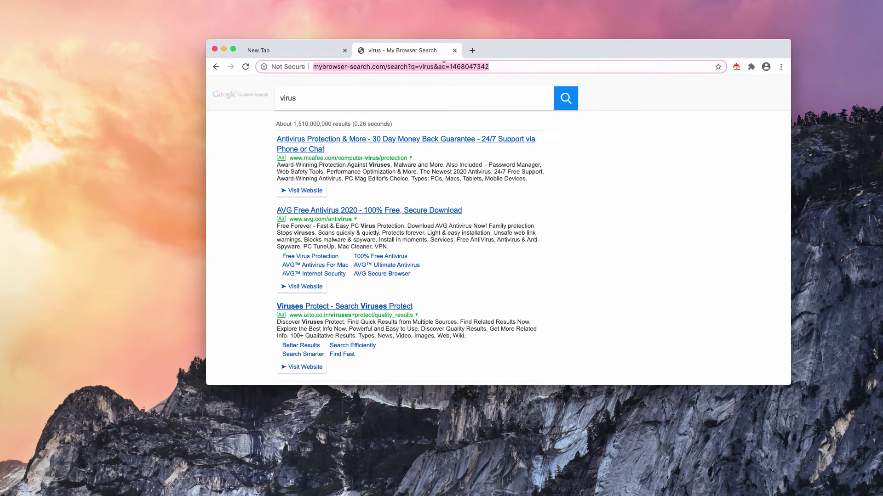
pyautogui.write('combocleaner.com')
pyautogui.press('Return')
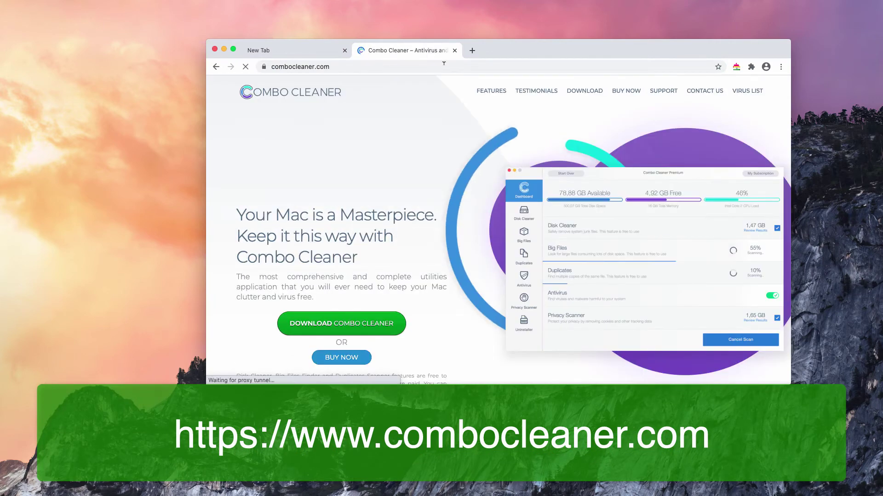
# Step: Select, then deselect, the combocleaner.com address while the Combo Cleaner app loads
pyautogui.click(443, 65)
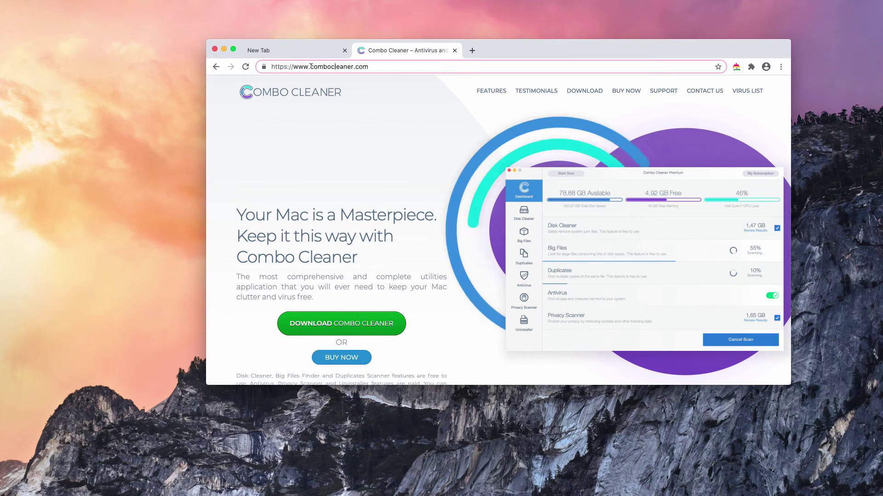
pyautogui.click(391, 67)
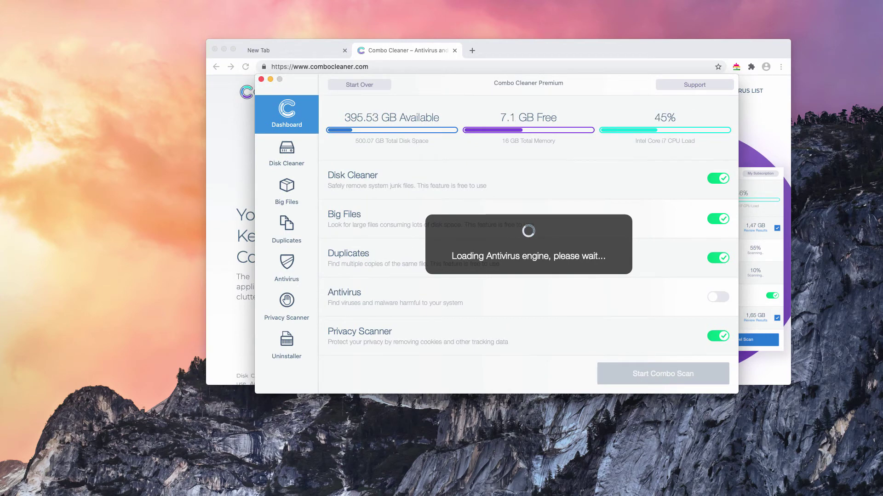
# Step: Run a Combo Scan, finding 1 antivirus threat, 1.53 GB of junk and 1.32 GB of privacy items
pyautogui.click(641, 374)
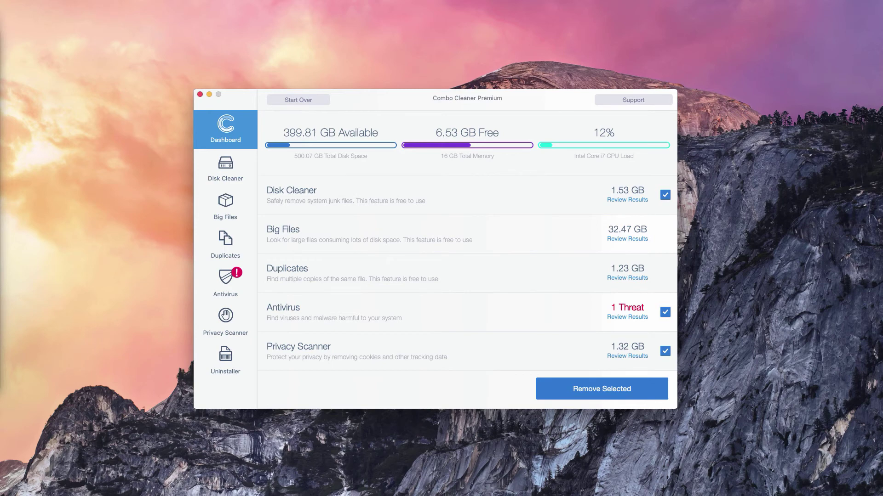
pyautogui.moveTo(542, 99); pyautogui.dragTo(540, 101)
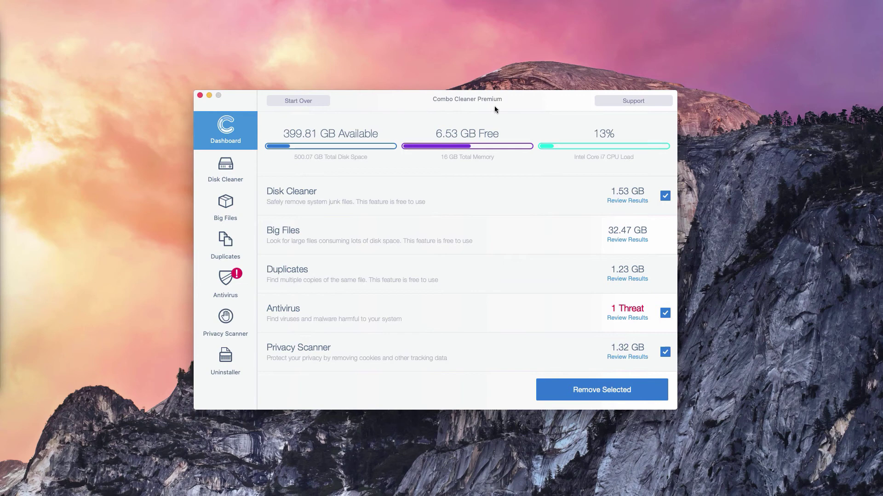
pyautogui.moveTo(480, 97); pyautogui.dragTo(481, 96)
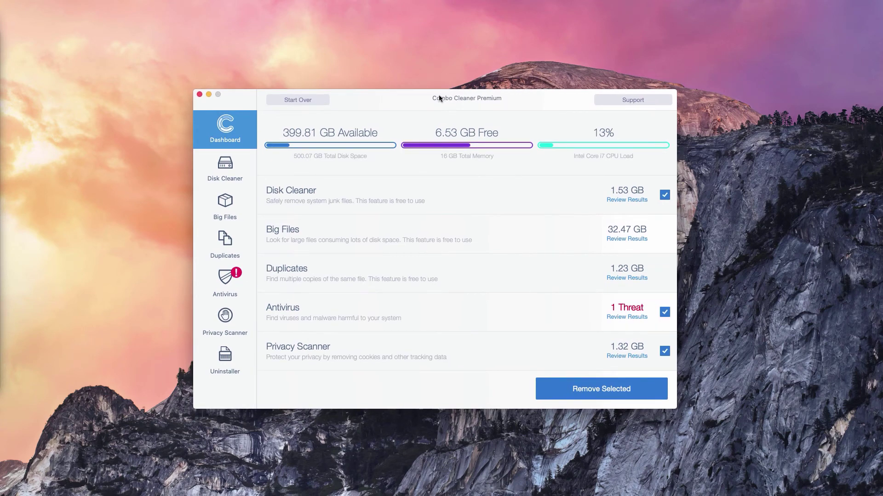
pyautogui.moveTo(525, 102); pyautogui.dragTo(520, 102)
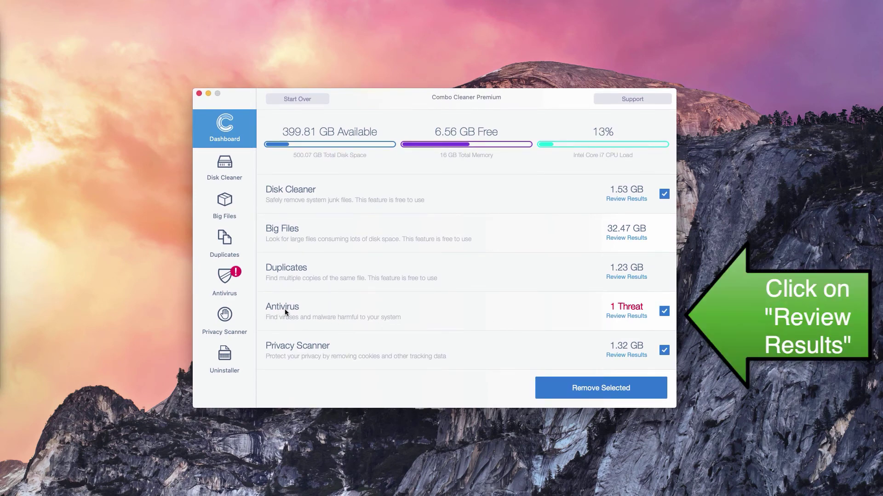
# Step: Review the Antivirus results and reveal the adware EngageSearch.app.zip in Finder's Downloads folder
pyautogui.click(633, 317)
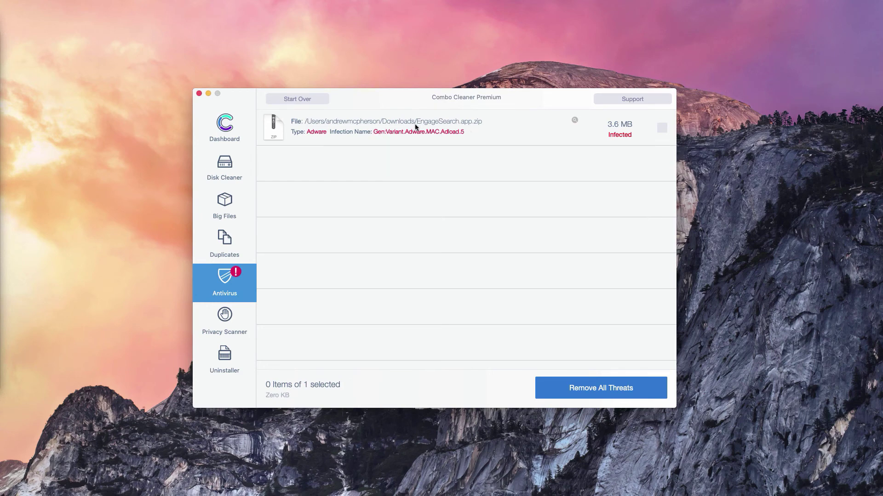
pyautogui.click(575, 120)
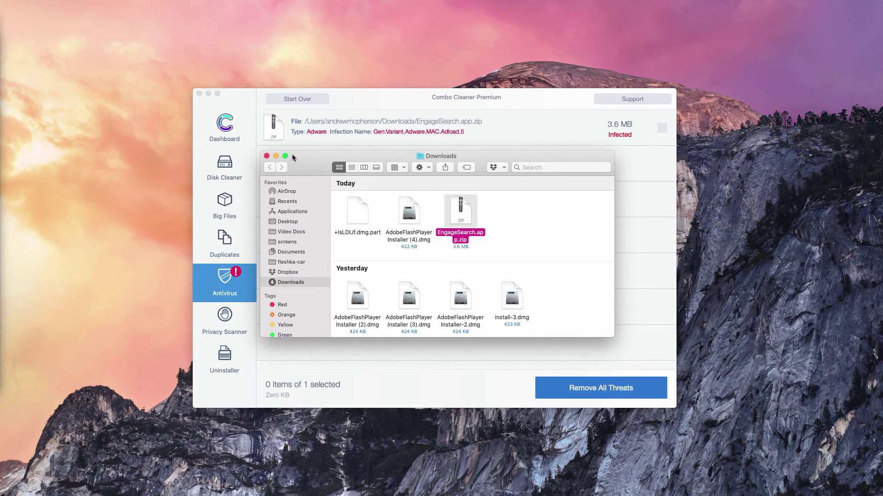
# Step: Move EngageSearch.app.zip from Downloads to the Trash
pyautogui.moveTo(327, 156); pyautogui.dragTo(329, 157)
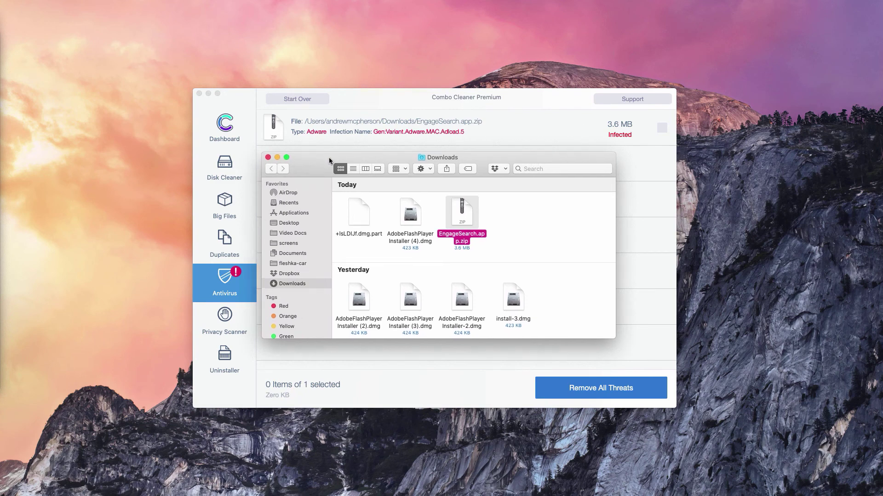
pyautogui.rightClick(466, 224)
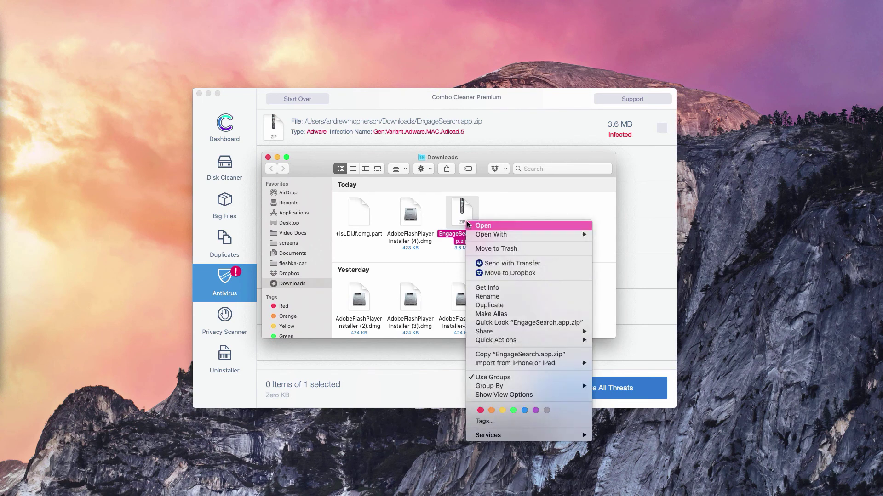
pyautogui.click(492, 250)
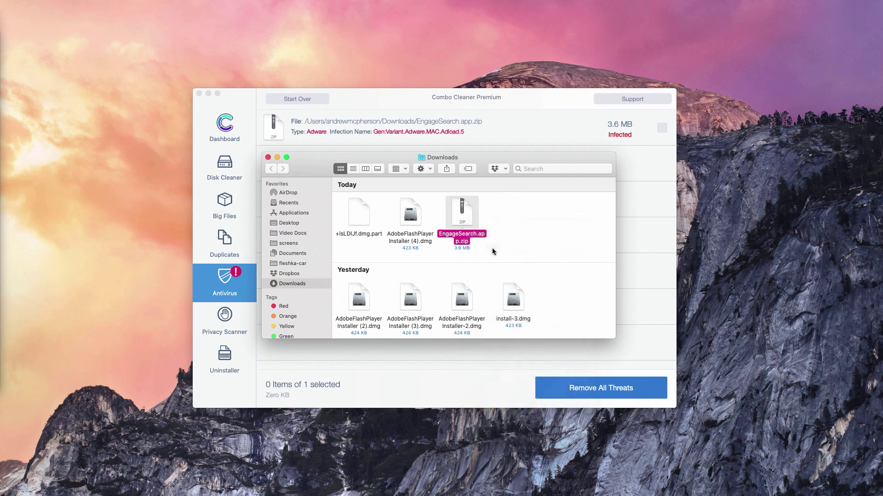
pyautogui.click(268, 157)
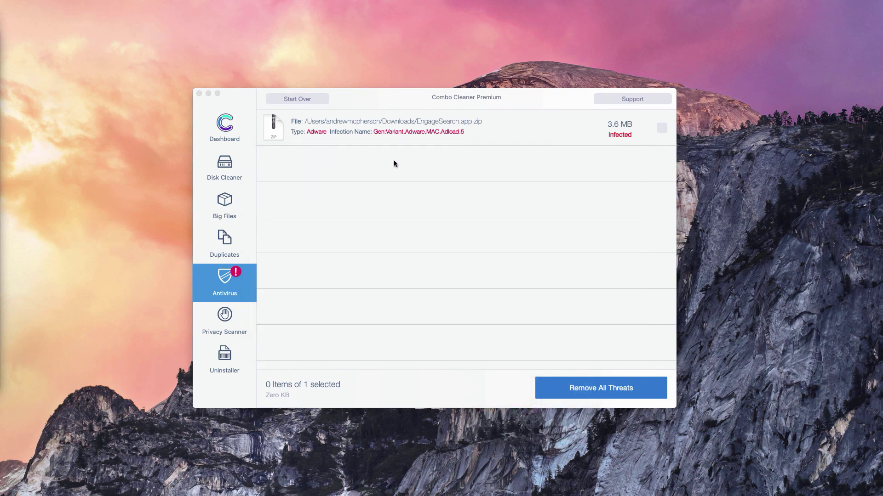
pyautogui.click(437, 100)
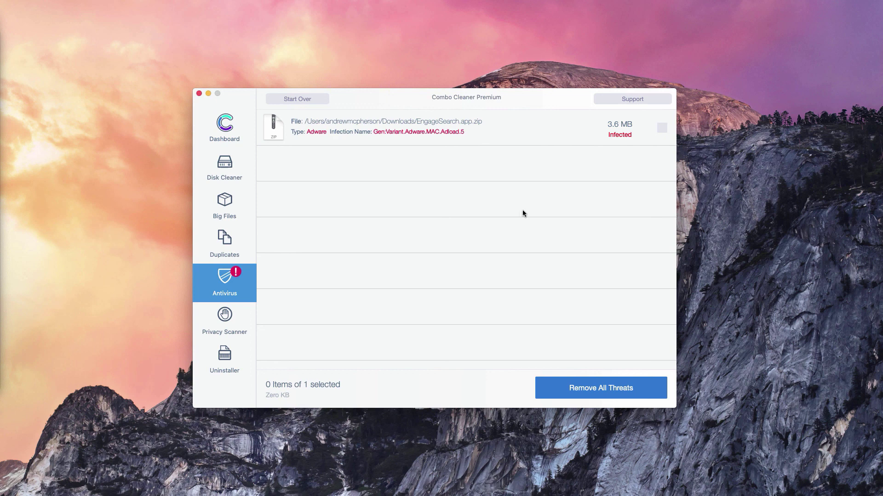
pyautogui.moveTo(491, 118)
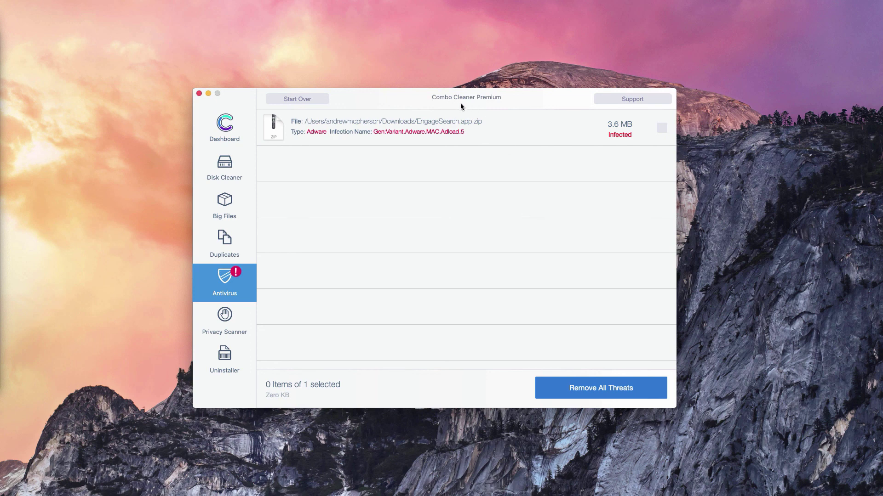